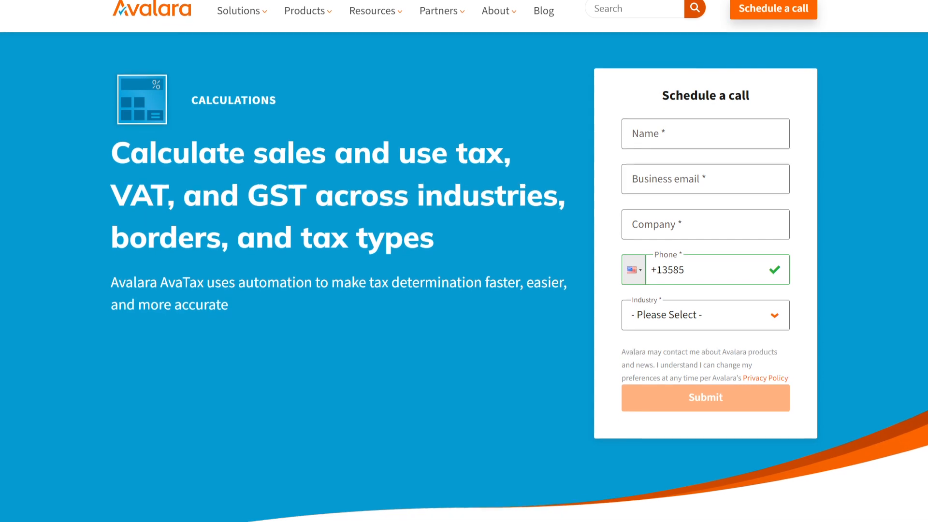
Examine the Avalara AvaTax page for its tax types, cross-border features, platform integrations and solution options
scroll(464, 261, down, 4)
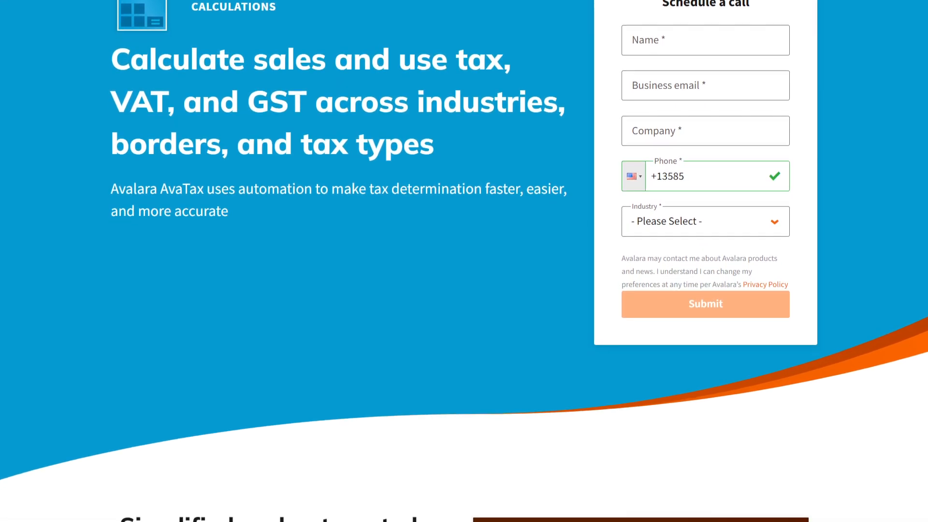
scroll(464, 261, down, 7)
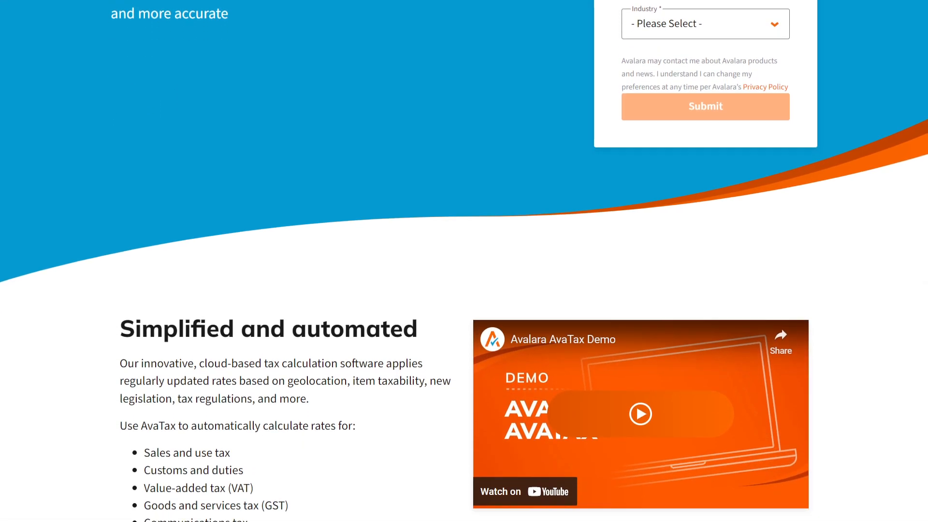
scroll(464, 261, down, 12)
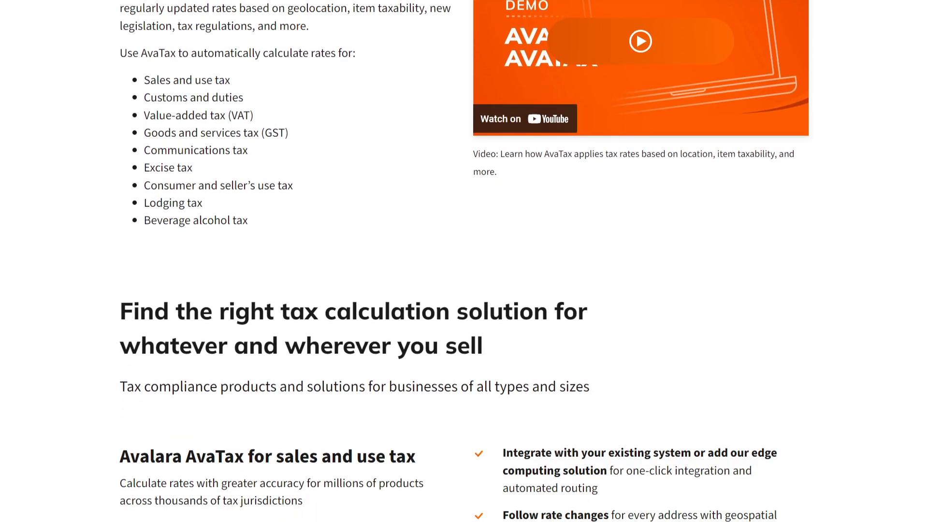
scroll(464, 261, down, 16)
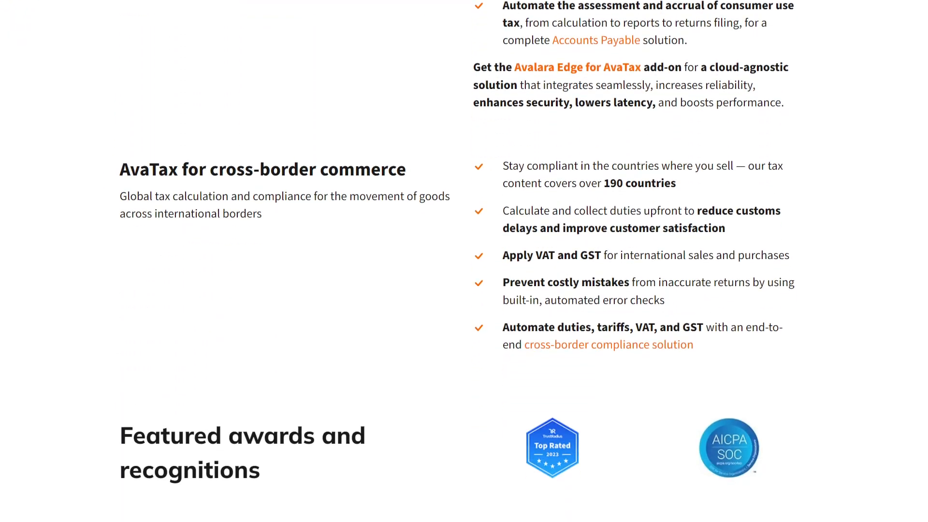
scroll(464, 261, down, 11)
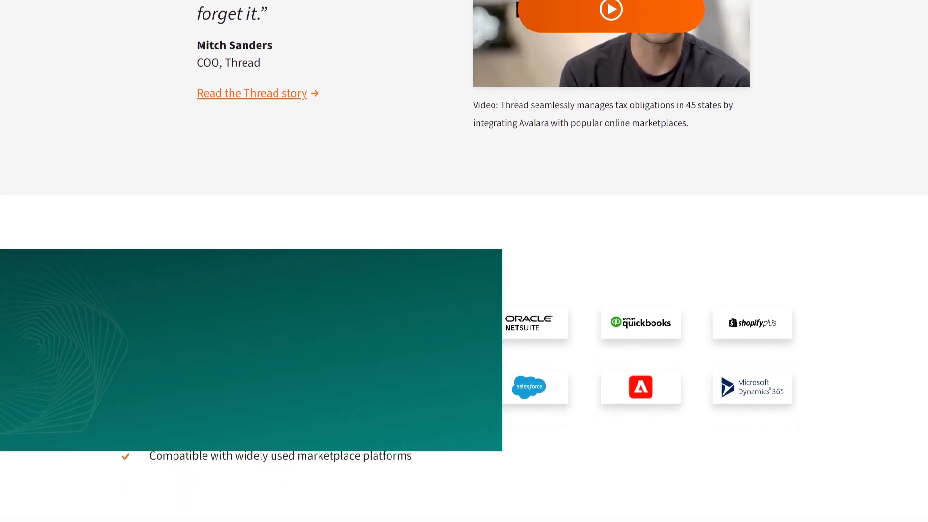
scroll(463, 261, down, 6)
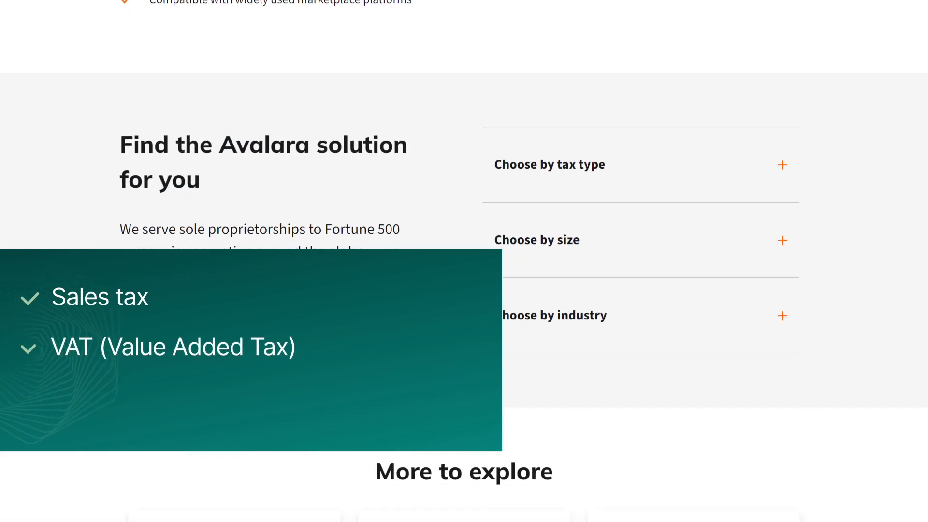
scroll(464, 261, down, 3)
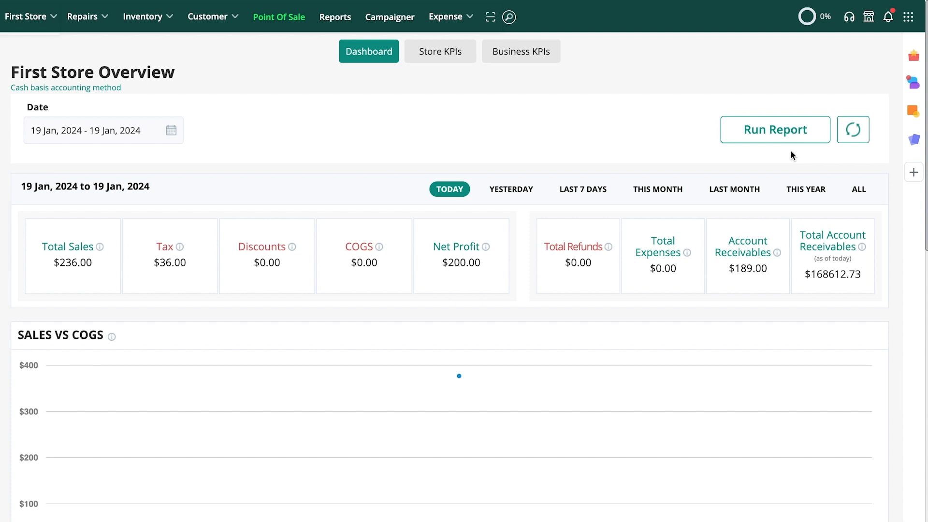
Open the Avalara integration from the RepairDesk integrations list
click(908, 17)
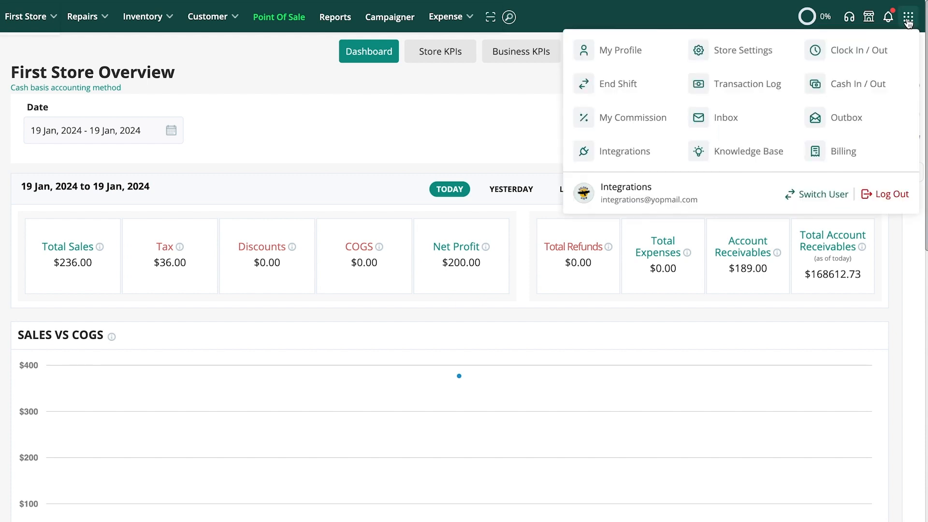
click(645, 153)
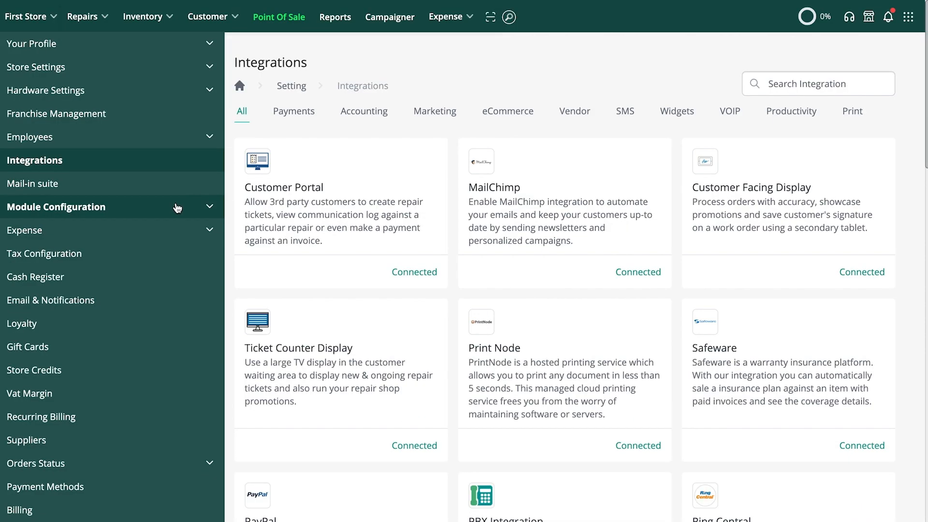
scroll(350, 347, down, 7)
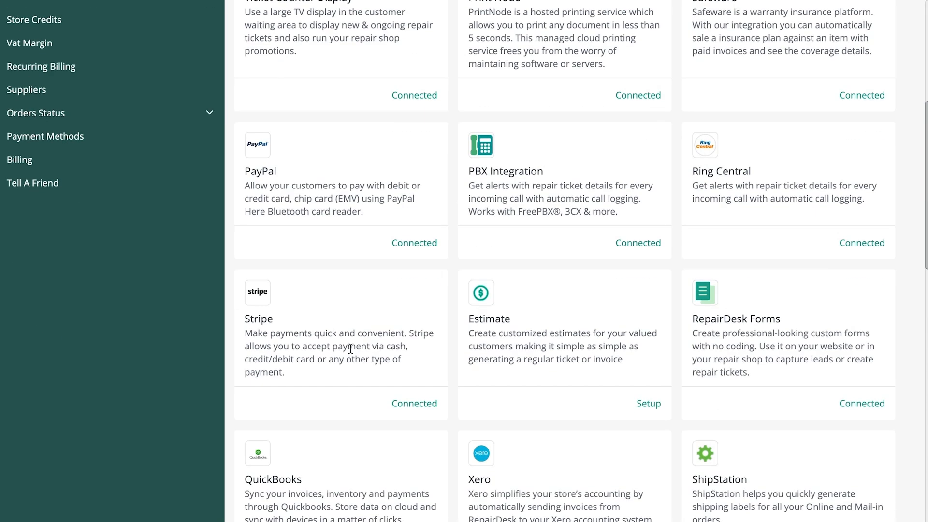
scroll(350, 347, down, 4)
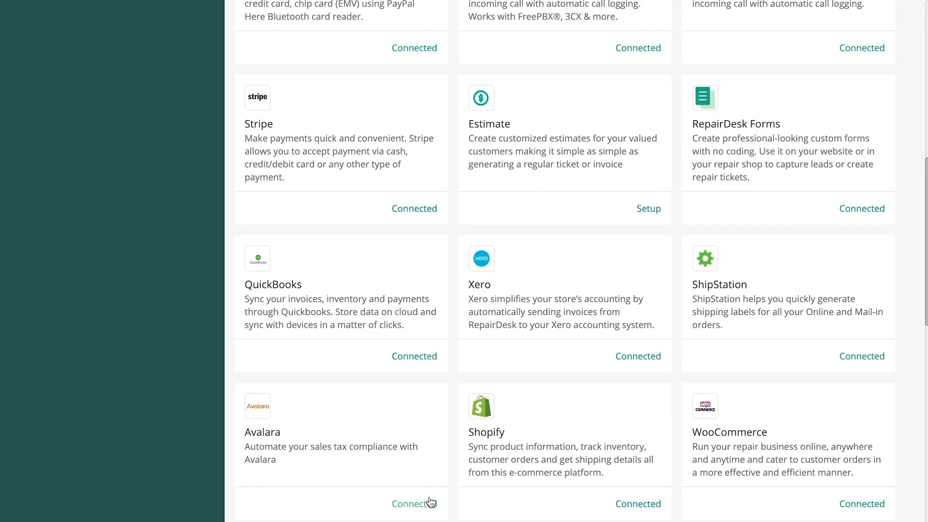
click(431, 503)
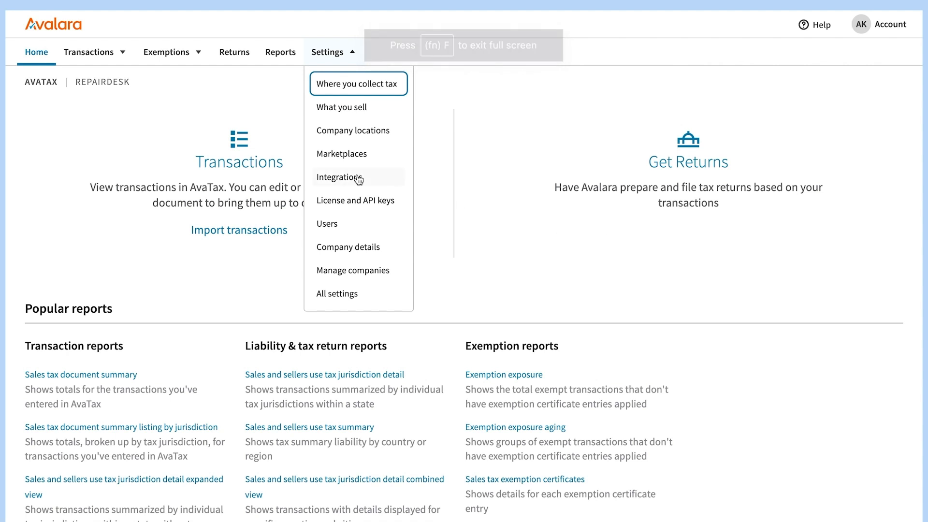
Open the license and API keys page in Avalara, and save the Avalara integration configuration in RepairDesk
click(356, 200)
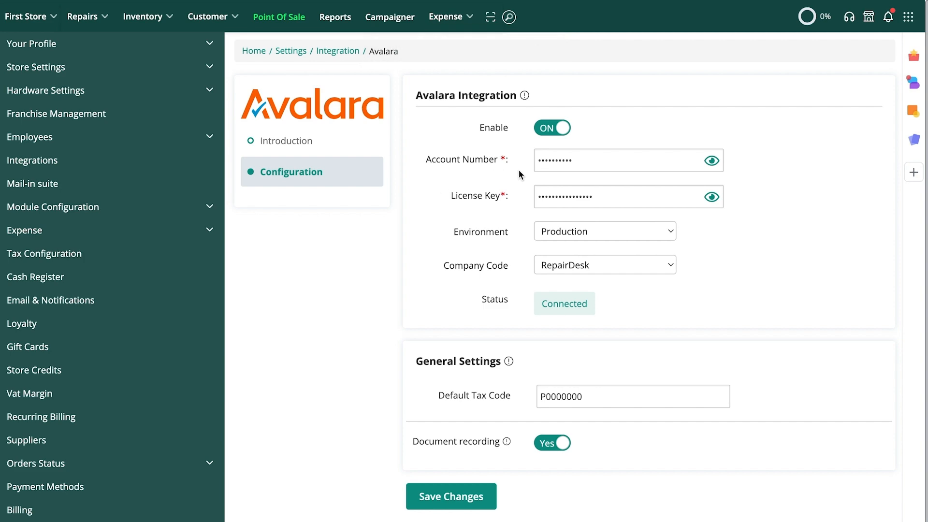
click(457, 503)
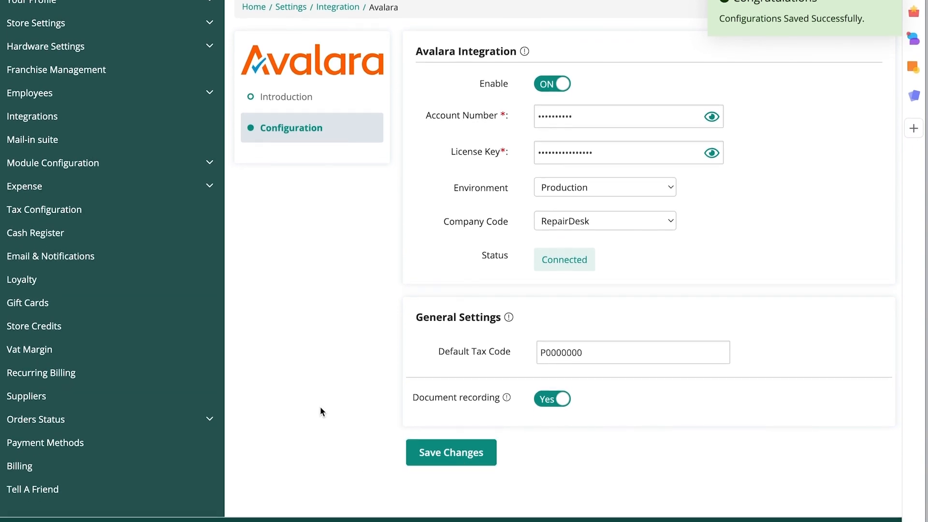
Open the Mobile Repair category for editing from the repair categories in the module configuration
click(211, 172)
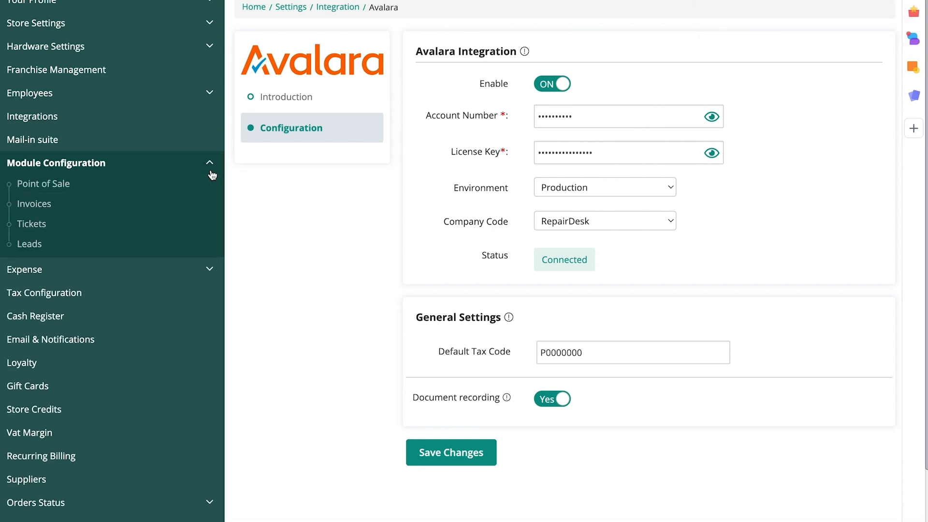
scroll(110, 367, down, 4)
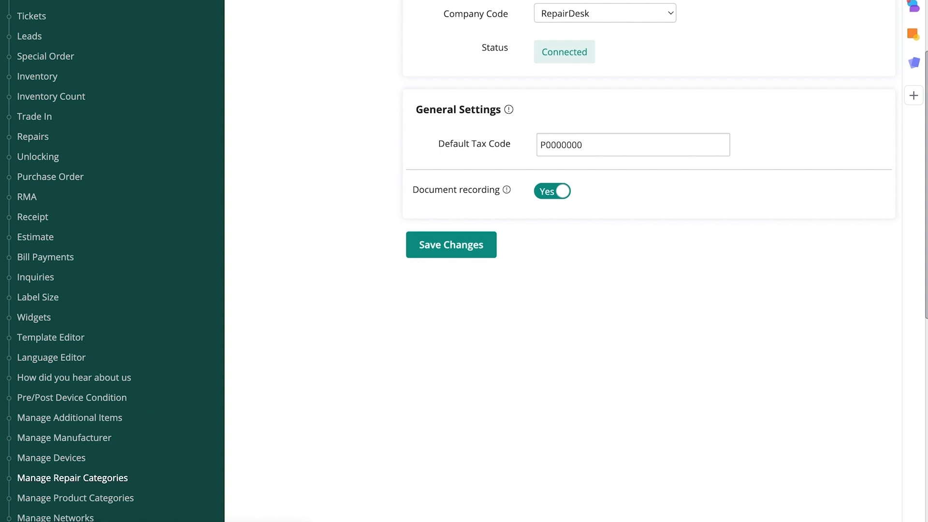
click(87, 478)
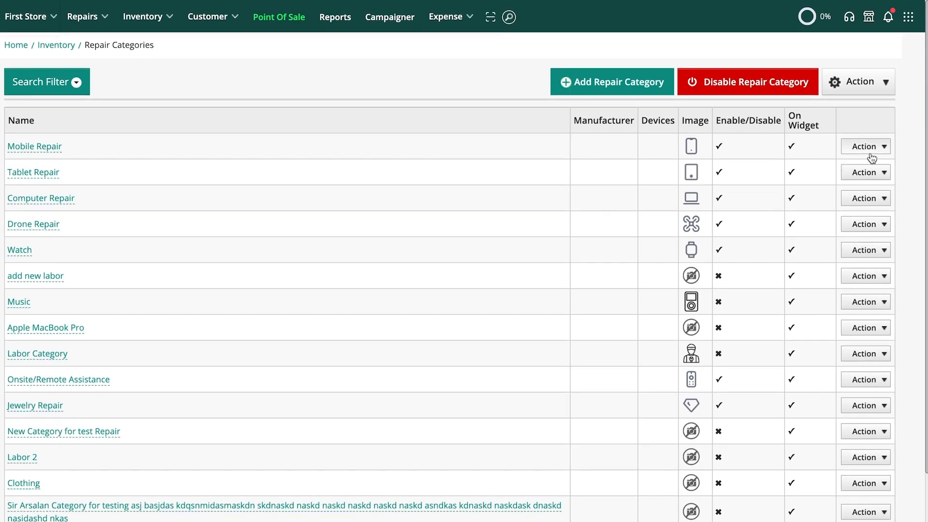
click(869, 147)
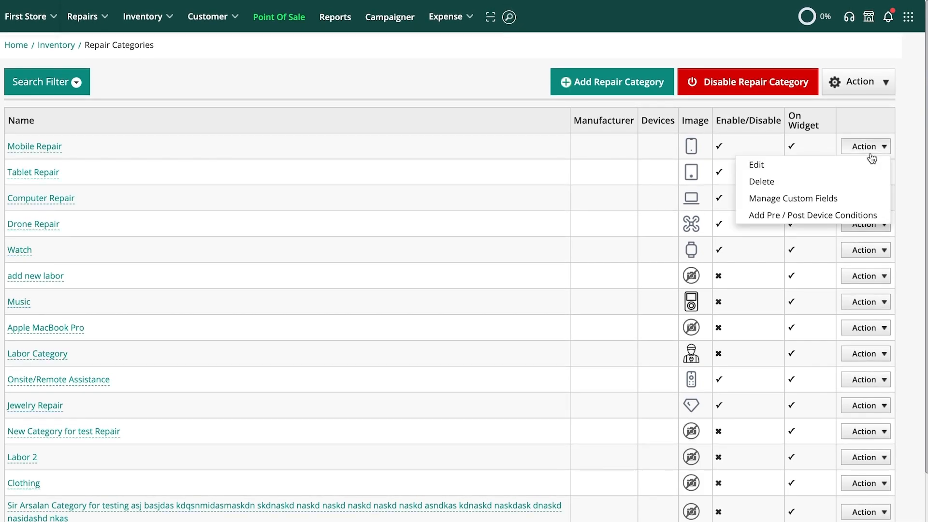
click(845, 166)
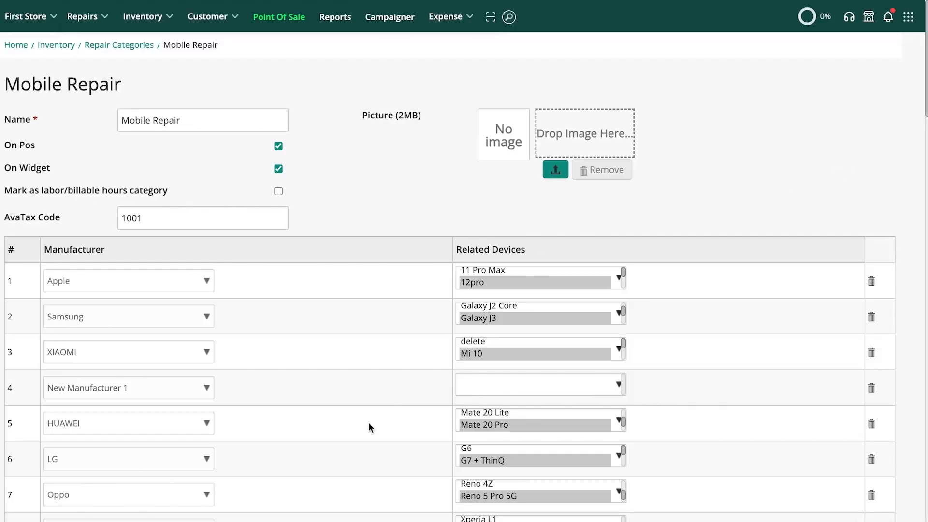
Re-enter 1001 as the AvaTax code of the Mobile Repair category
click(202, 222)
key(BackSpace)
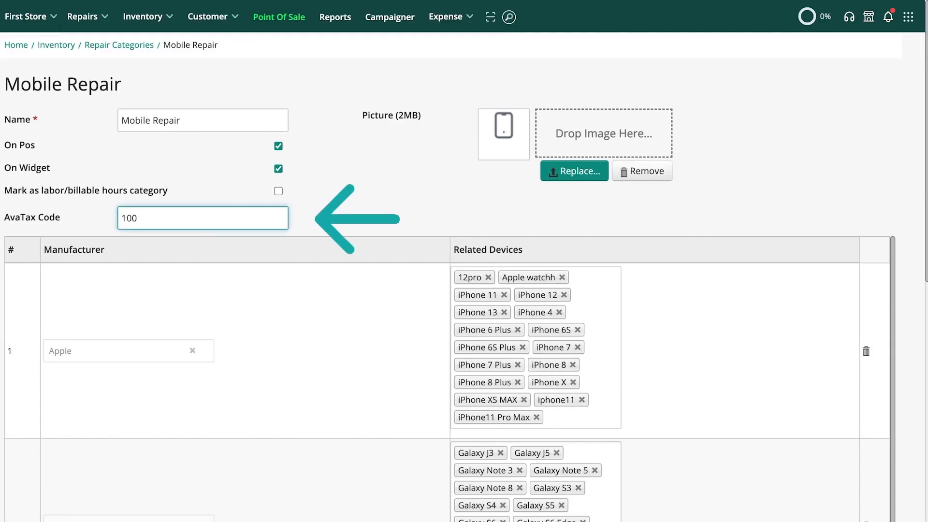
text(0)
key(BackSpace)
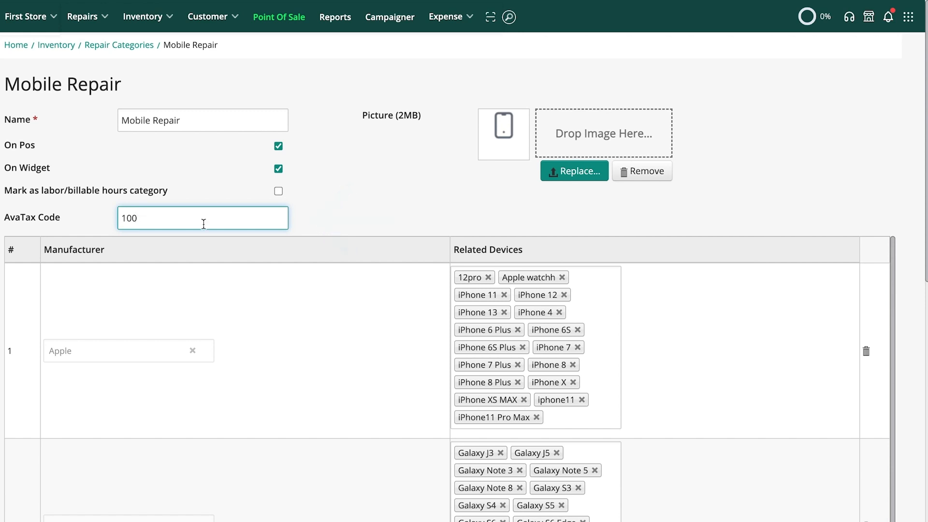
click(372, 204)
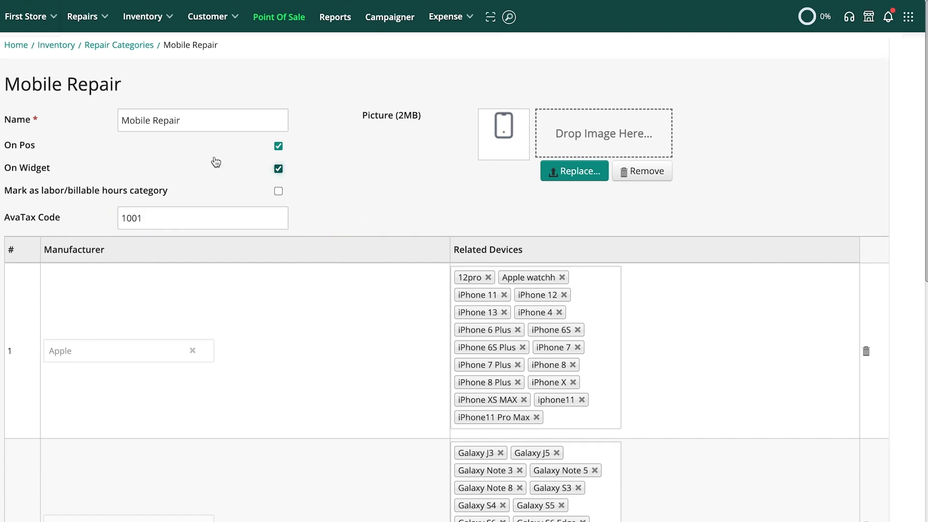
Open the product categories list from the module configuration in the store settings
click(907, 19)
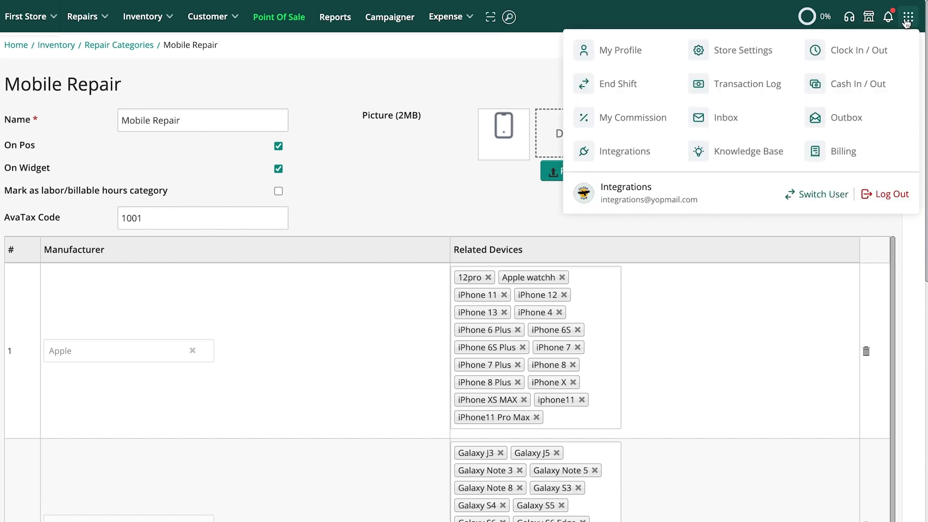
click(743, 50)
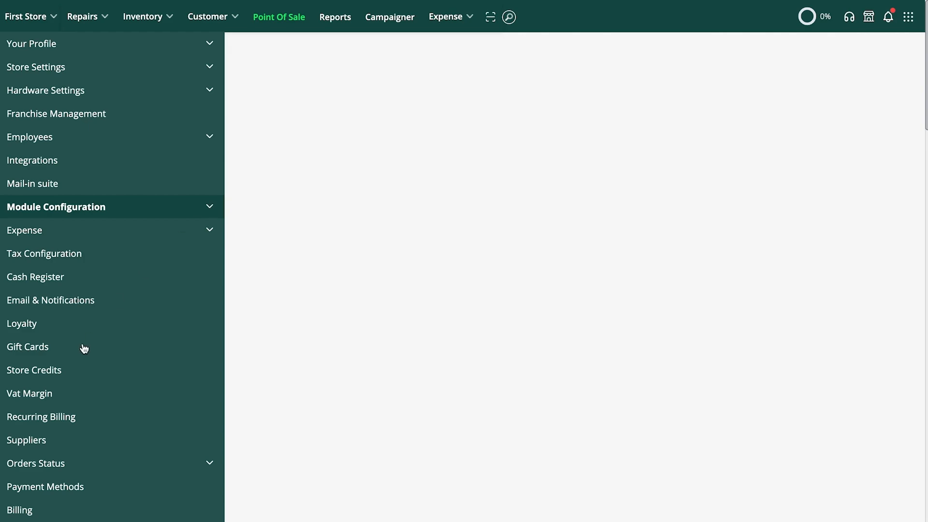
scroll(89, 430, down, 2)
click(216, 100)
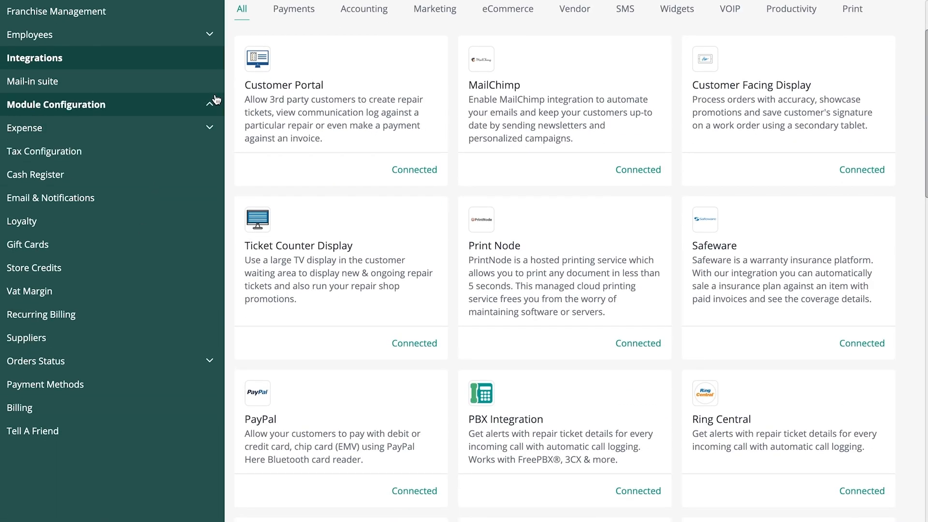
scroll(73, 309, down, 7)
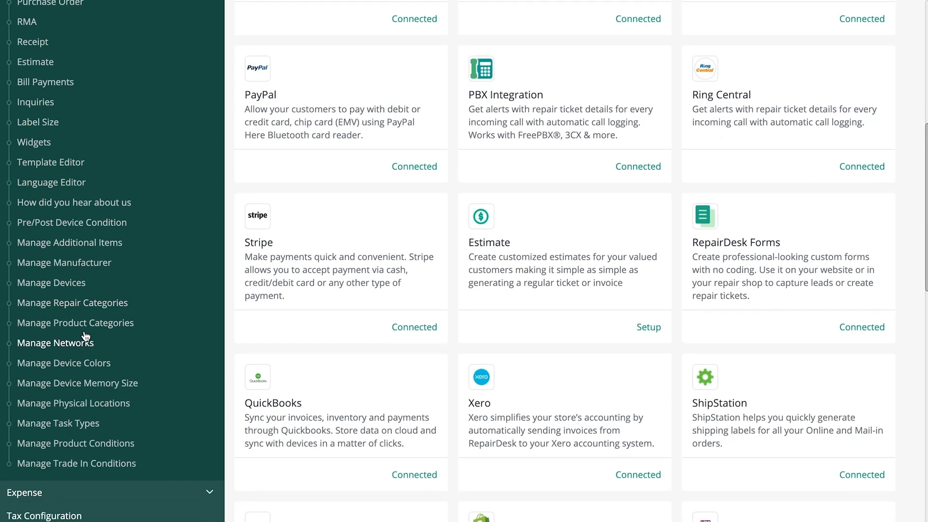
click(97, 321)
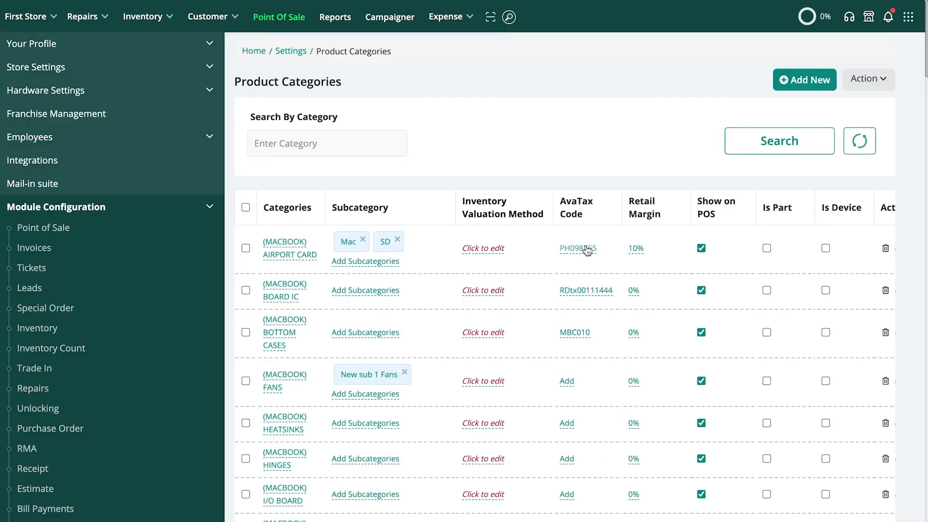
Set the AvaTax code of the (MACBOOK) AIRPORT CARD category to PH0987651 and save it
click(586, 249)
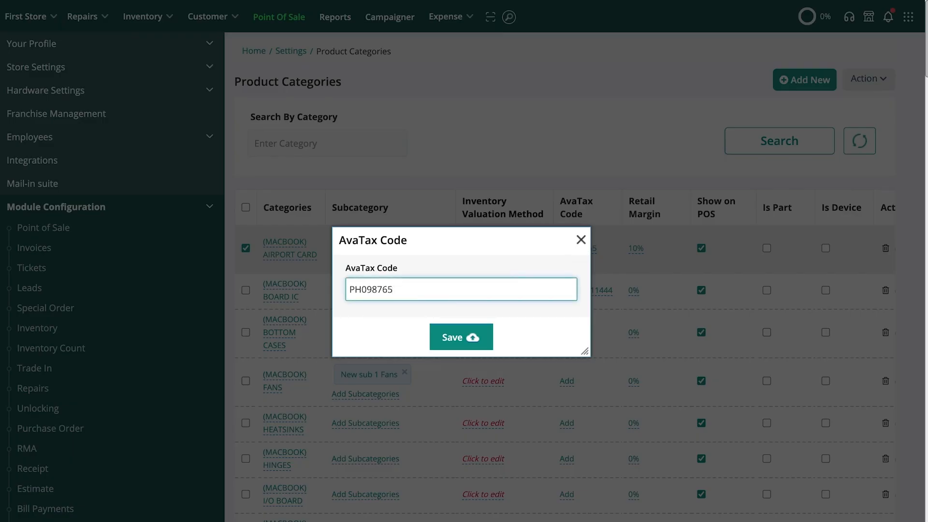
click(465, 337)
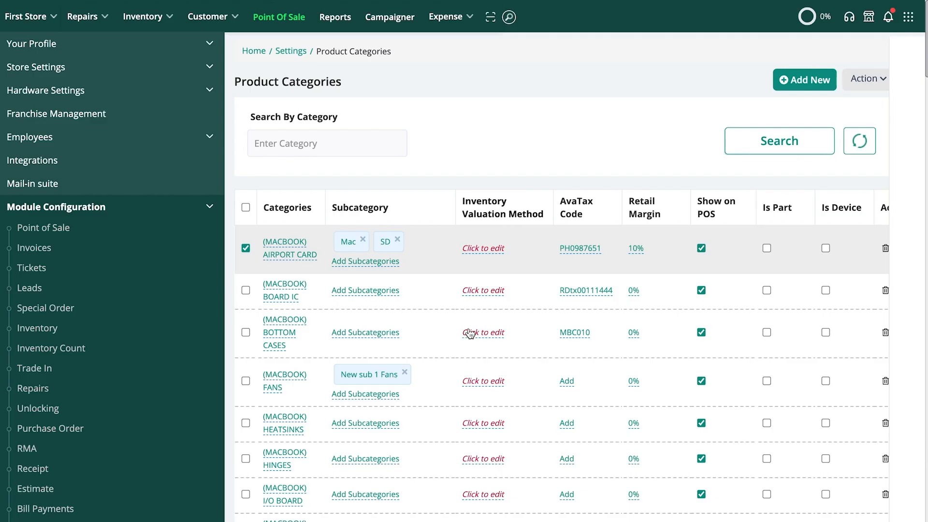
click(345, 149)
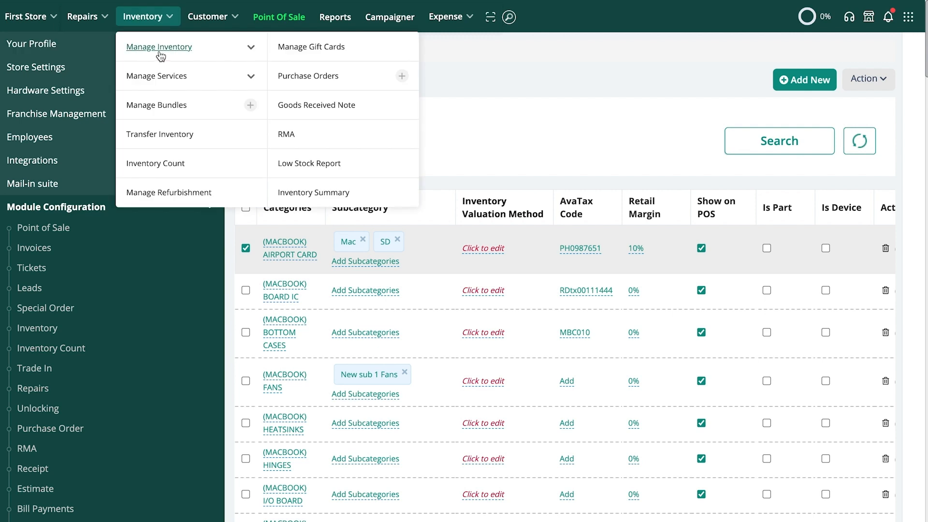
Open the iPad Pro 12.9 replacement battery, item 53056, for updating from the inventory list
mouse_move(99, 29)
mouse_move(143, 25)
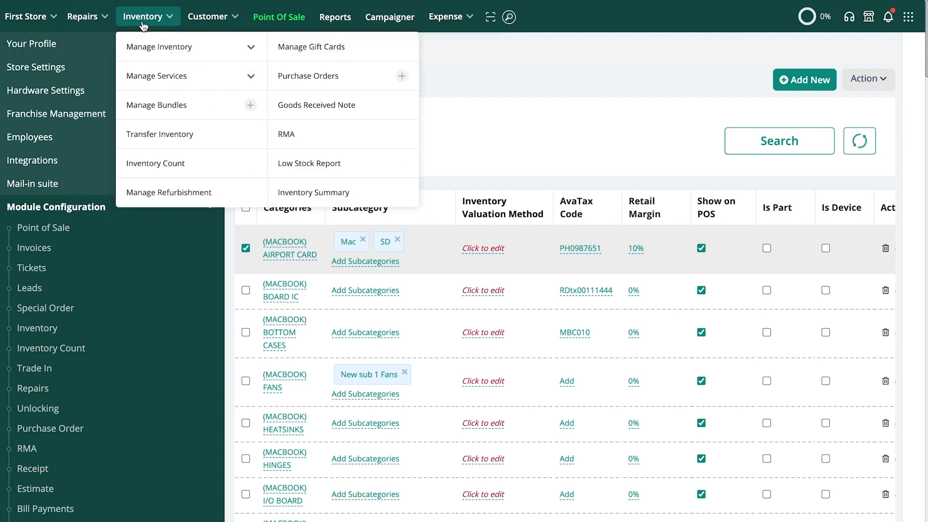
click(160, 50)
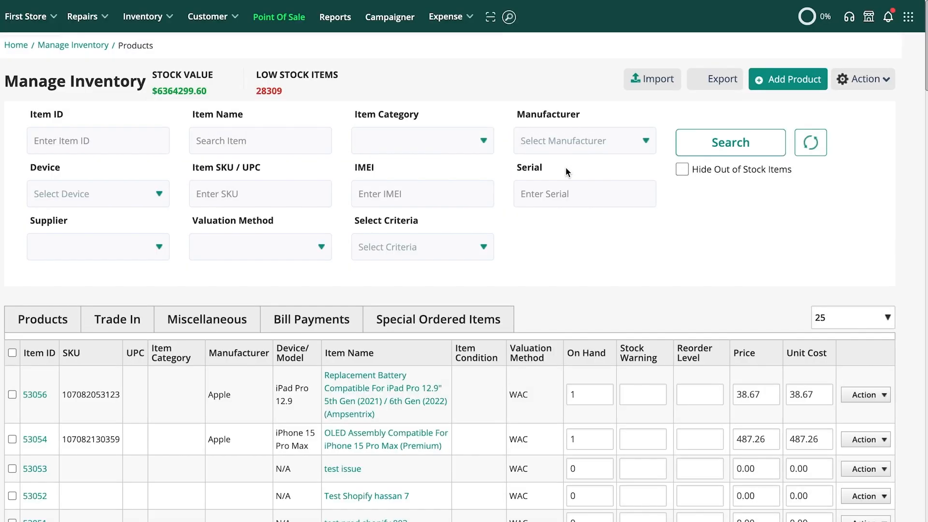
click(884, 396)
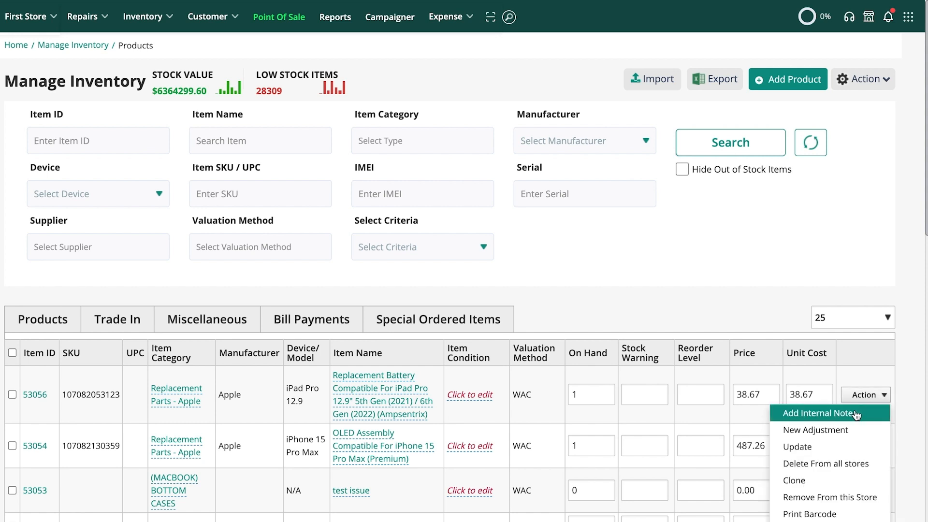
click(836, 449)
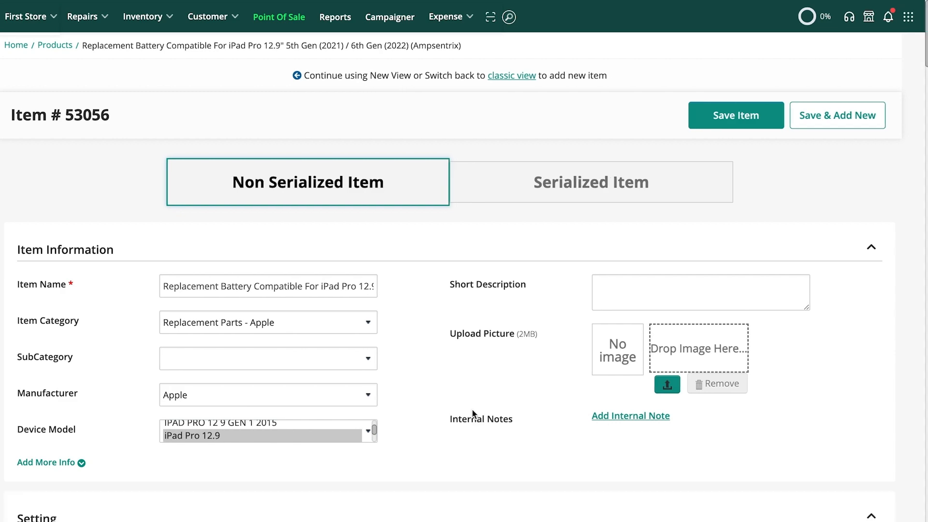
Open the AvaTax code of item 53056 for editing in its tax settings
scroll(471, 408, down, 5)
scroll(473, 413, down, 12)
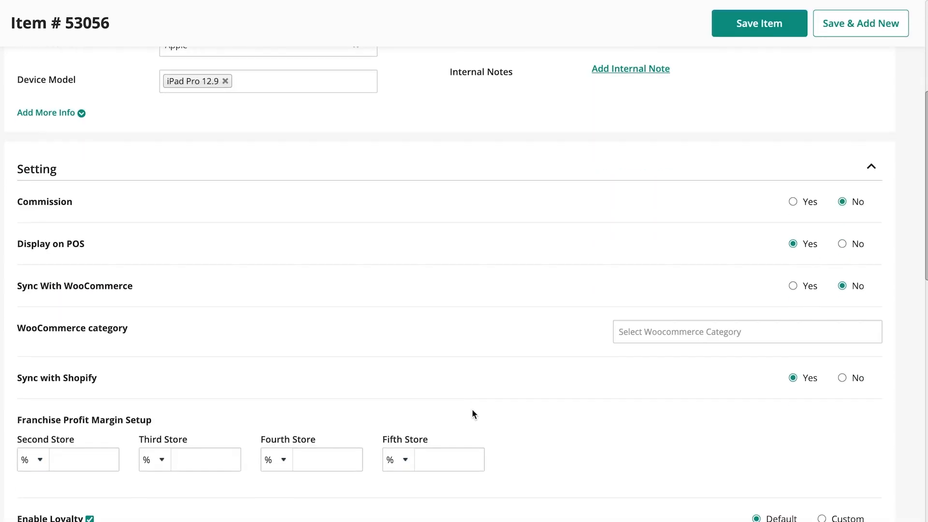
scroll(473, 414, down, 2)
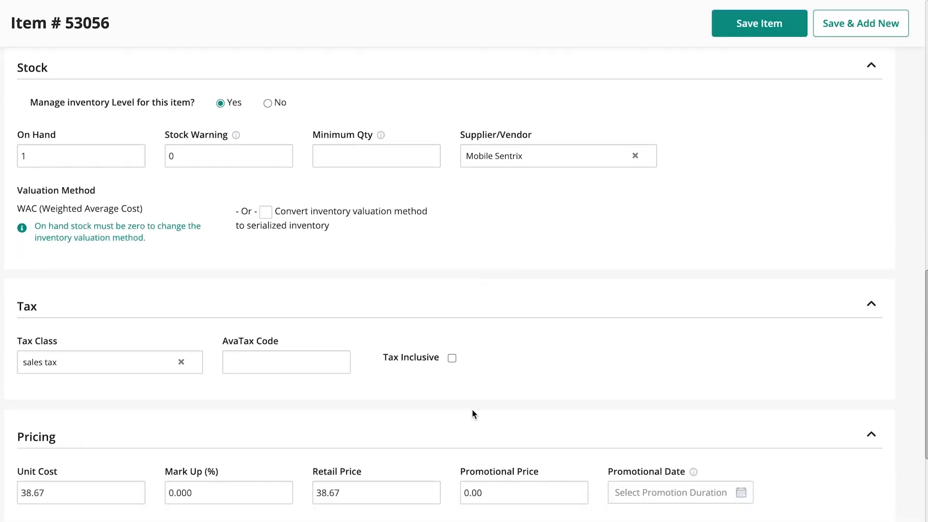
click(337, 362)
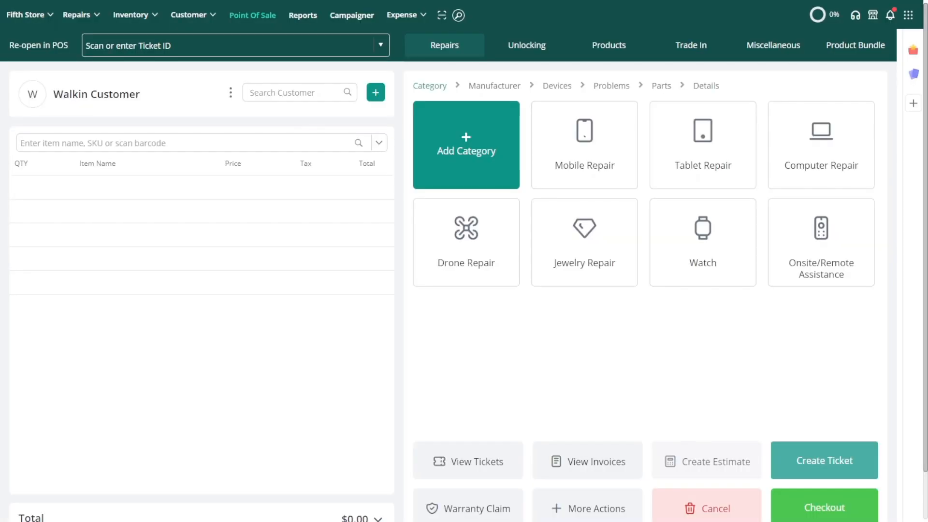
Find the existing customer by first name, assign them to the point-of-sale transaction and expand their details
text(paul)
click(285, 144)
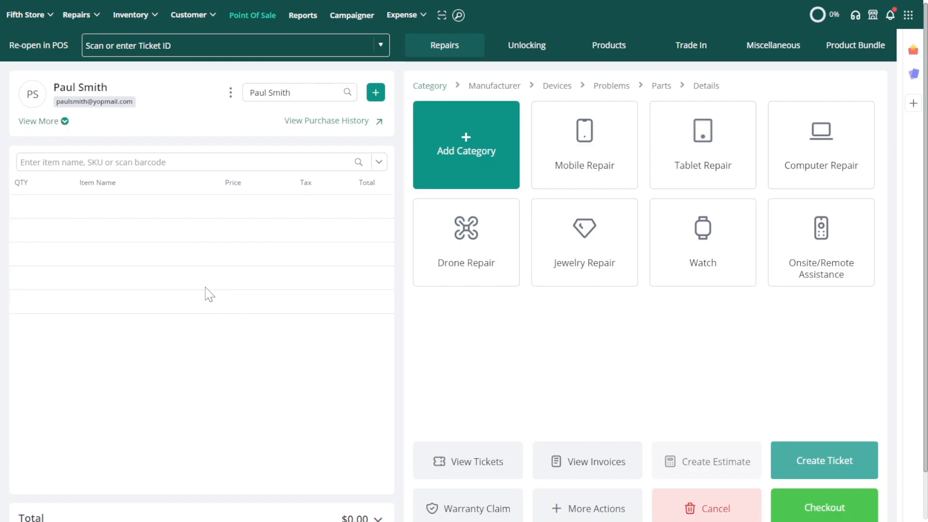
click(63, 121)
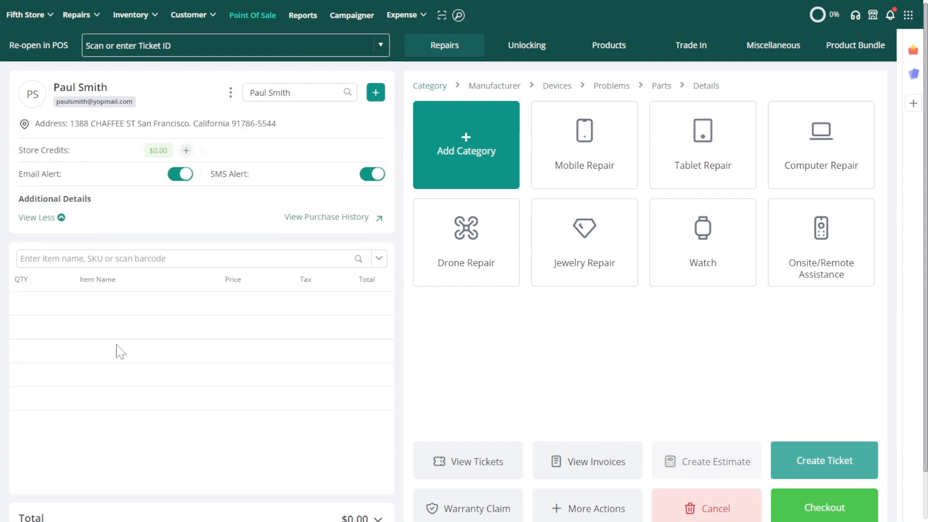
Add the Apple Iphone 12 Charger product to the sale and check where its tax amount comes from
click(603, 54)
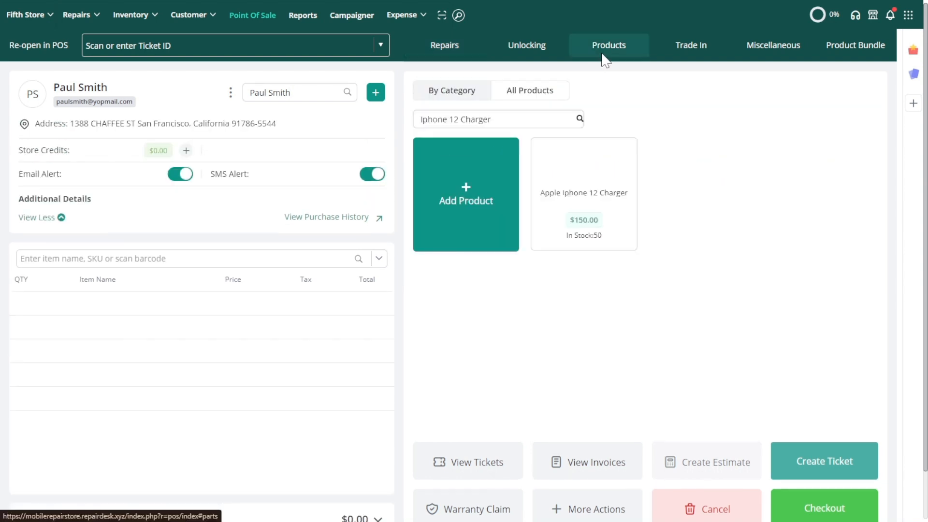
click(586, 214)
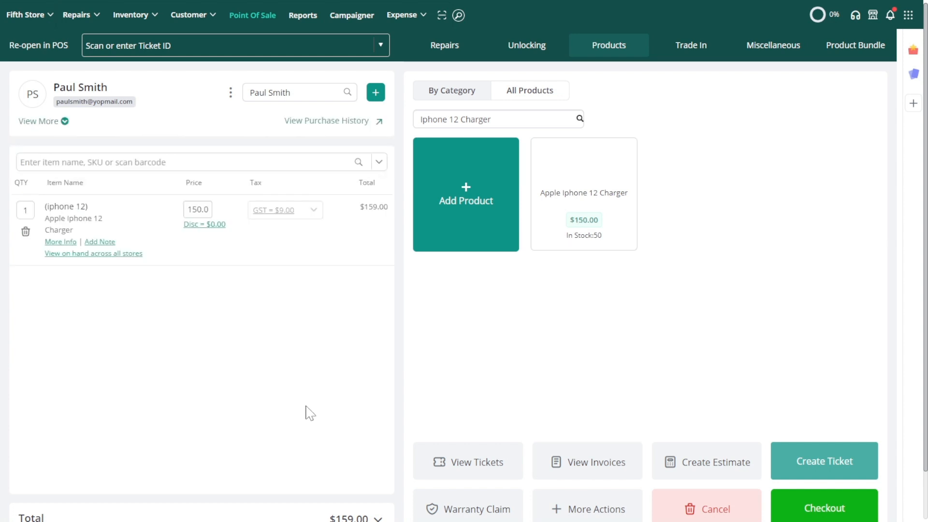
mouse_move(284, 215)
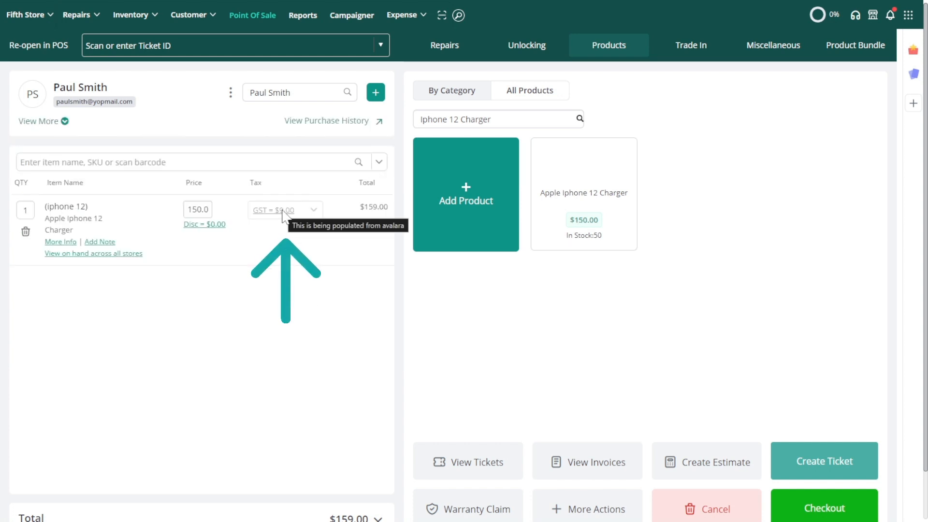
scroll(741, 399, down, 1)
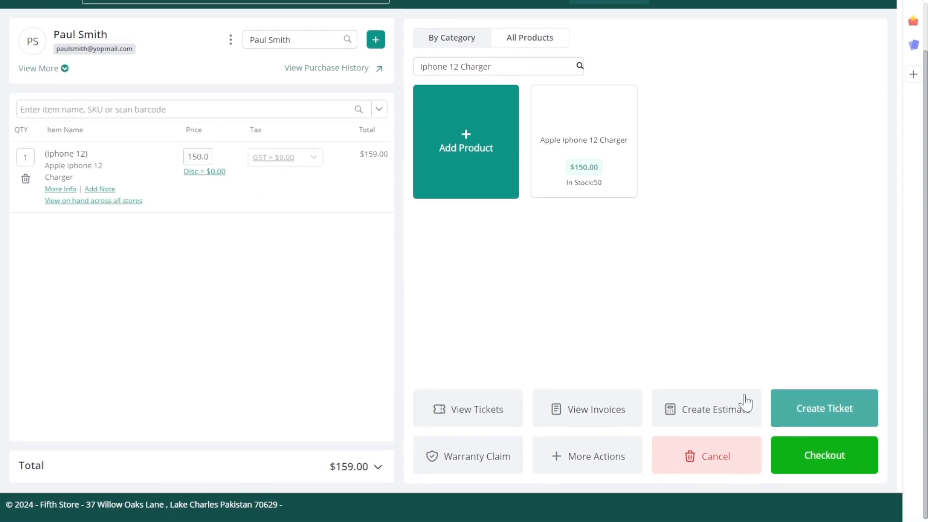